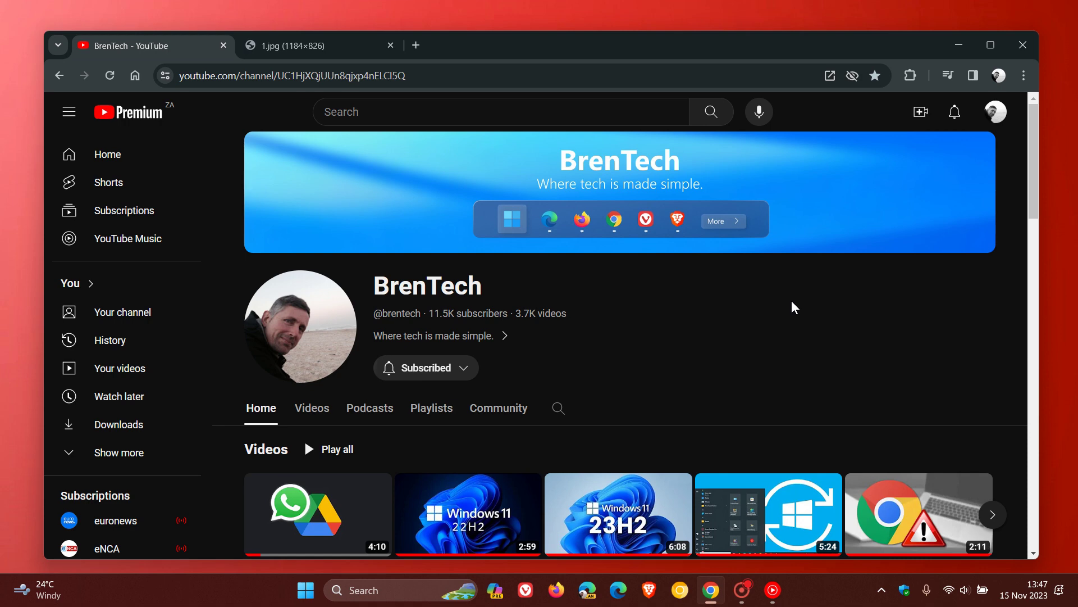
{"action": "left_click", "coordinate": [333, 41]}
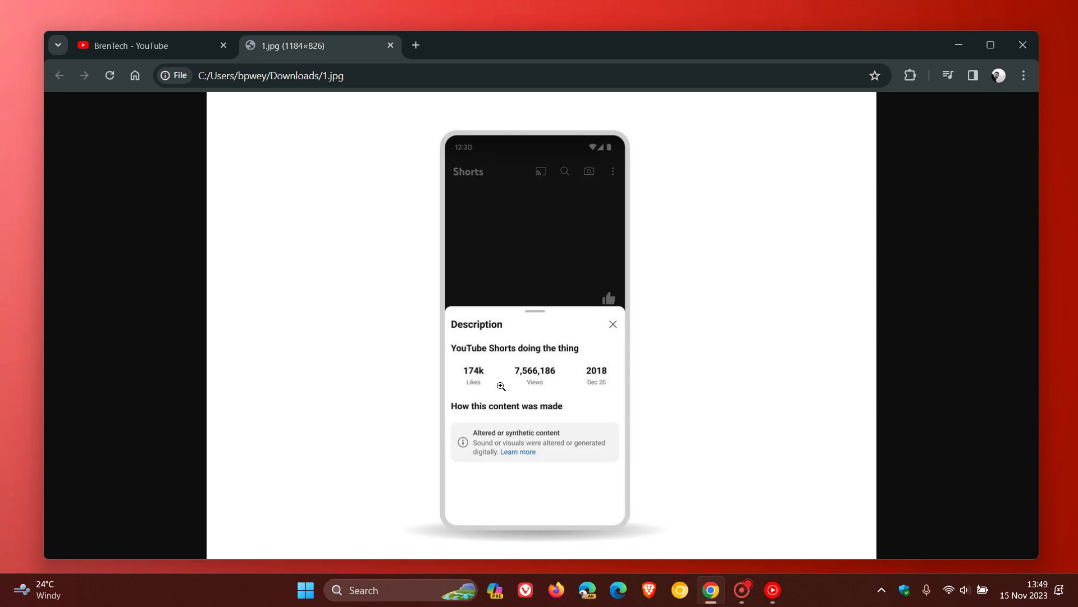
Zoom the Shorts description screenshot to actual size to read its 'How this content was made' section
{"action": "left_click", "coordinate": [558, 391]}
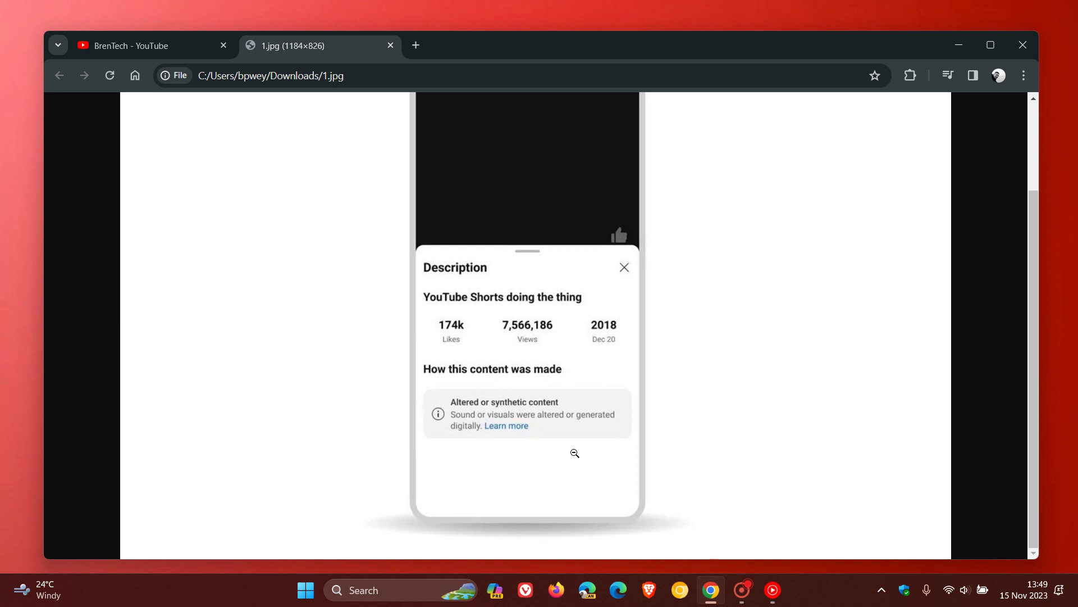
{"action": "left_click", "coordinate": [575, 453]}
{"action": "left_click", "coordinate": [582, 413]}
{"action": "left_click", "coordinate": [585, 450]}
Fit the screenshot back to the window and switch to the BrenTech - YouTube tab
{"action": "left_click", "coordinate": [629, 404]}
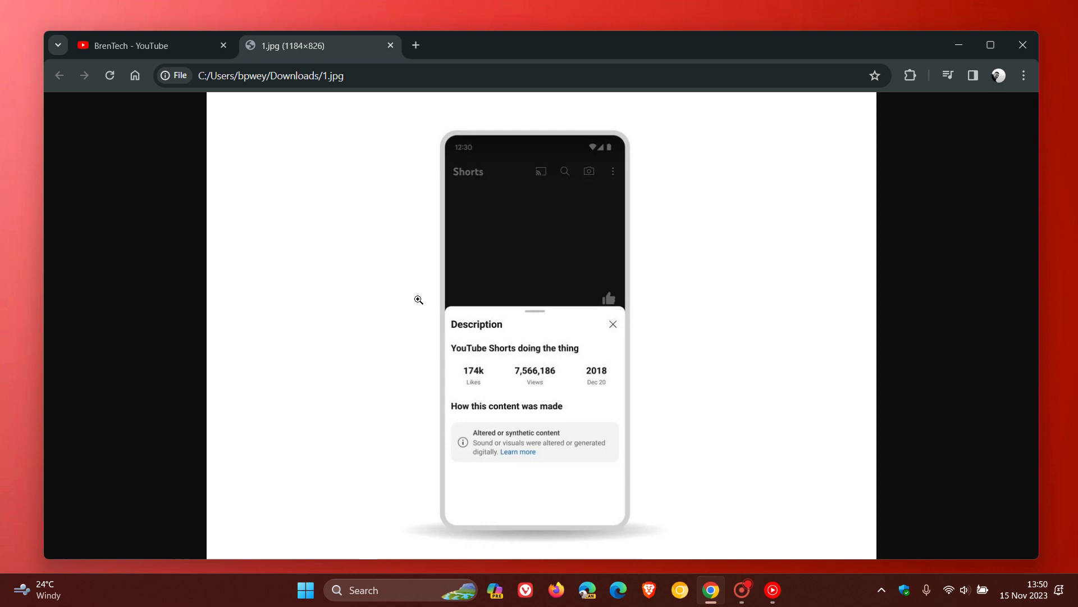
{"action": "left_click", "coordinate": [172, 48]}
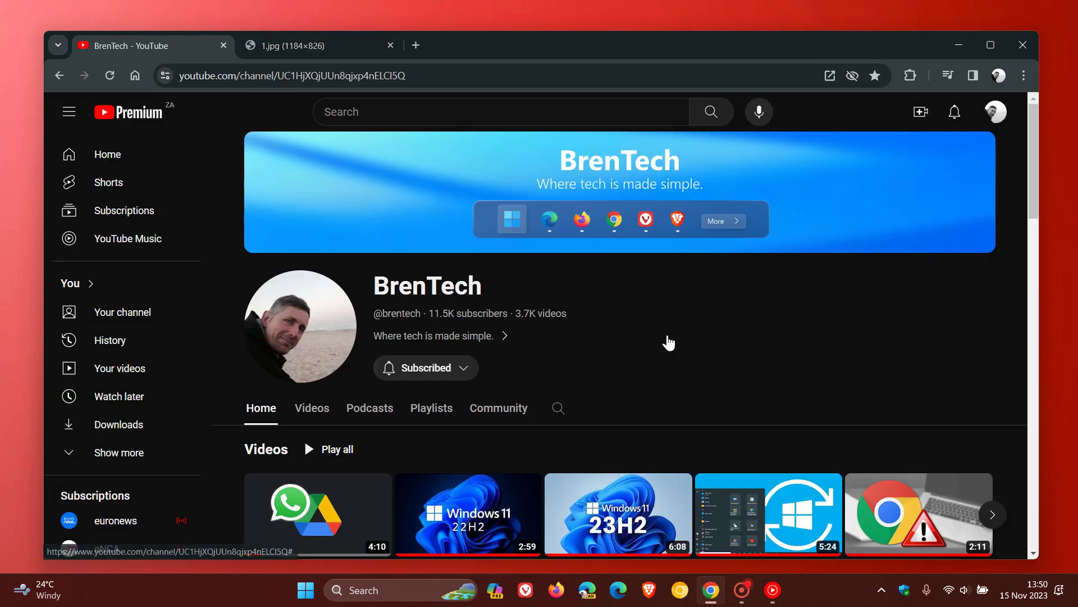